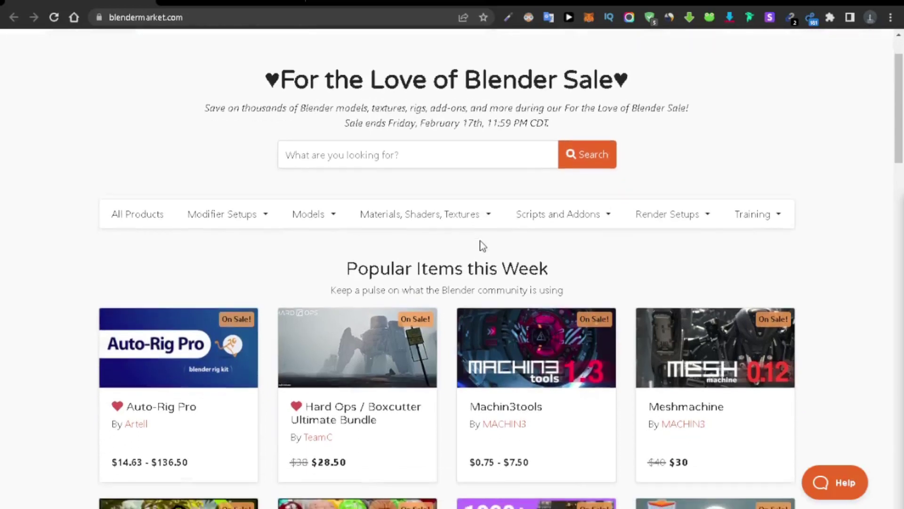
pyautogui.scroll(-2, 446, 273)
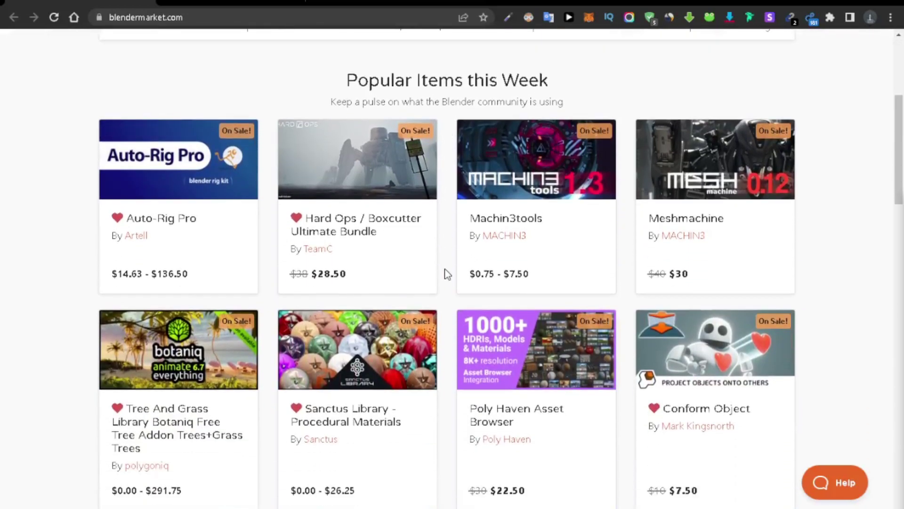
pyautogui.scroll(-2, 446, 273)
pyautogui.scroll(-2, 446, 273)
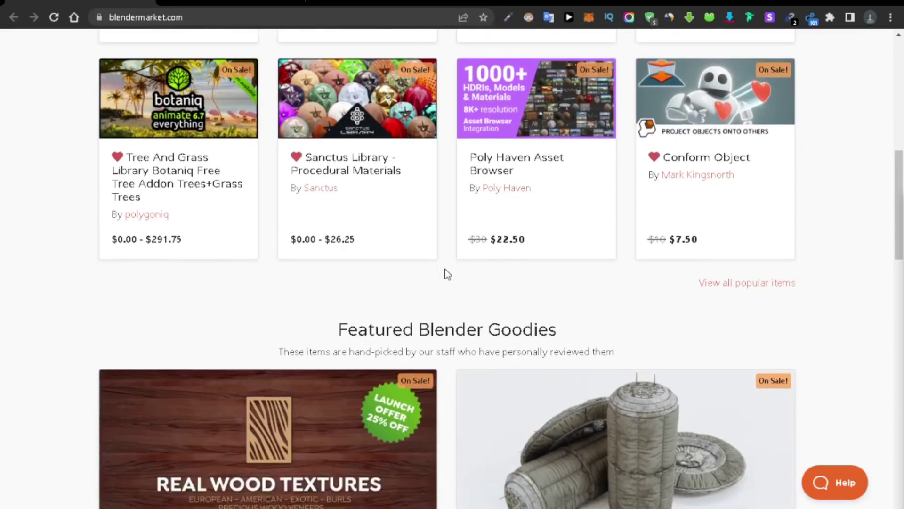
pyautogui.scroll(-2, 446, 273)
pyautogui.scroll(-2, 446, 273)
pyautogui.scroll(-2, 446, 273)
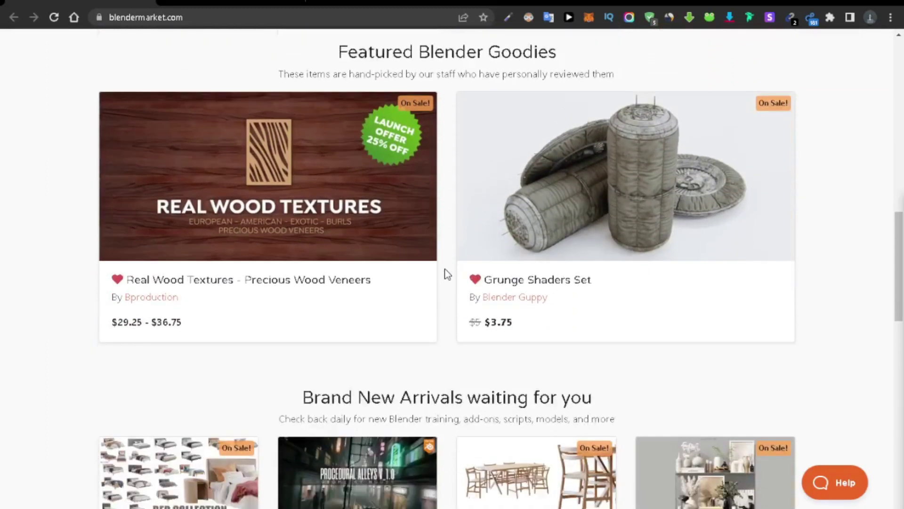
pyautogui.scroll(-3, 446, 273)
pyautogui.scroll(-1, 446, 272)
pyautogui.scroll(-1, 446, 273)
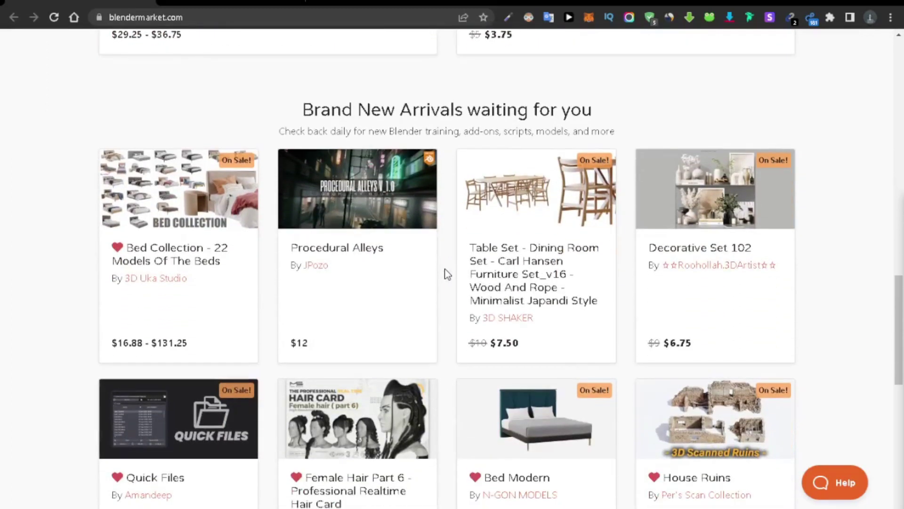
pyautogui.scroll(-2, 446, 272)
pyautogui.scroll(-3, 445, 273)
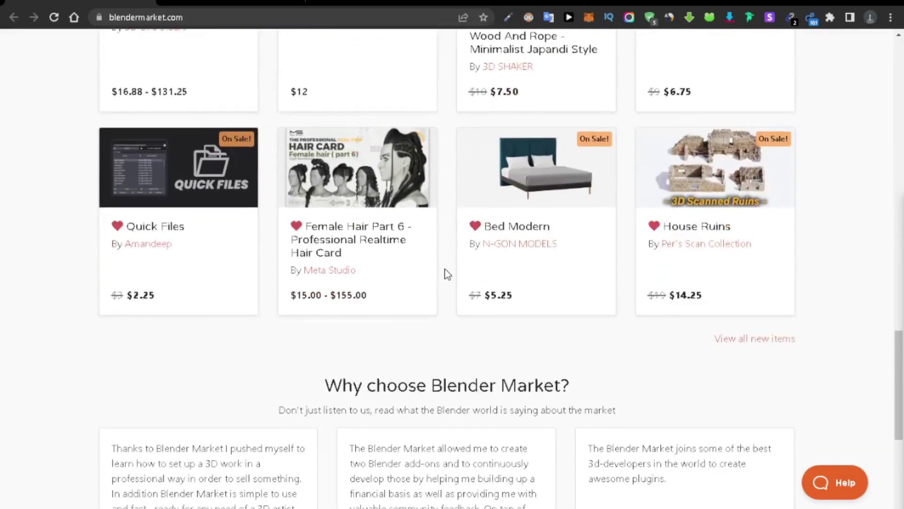
pyautogui.scroll(-3, 446, 273)
pyautogui.scroll(-2, 445, 272)
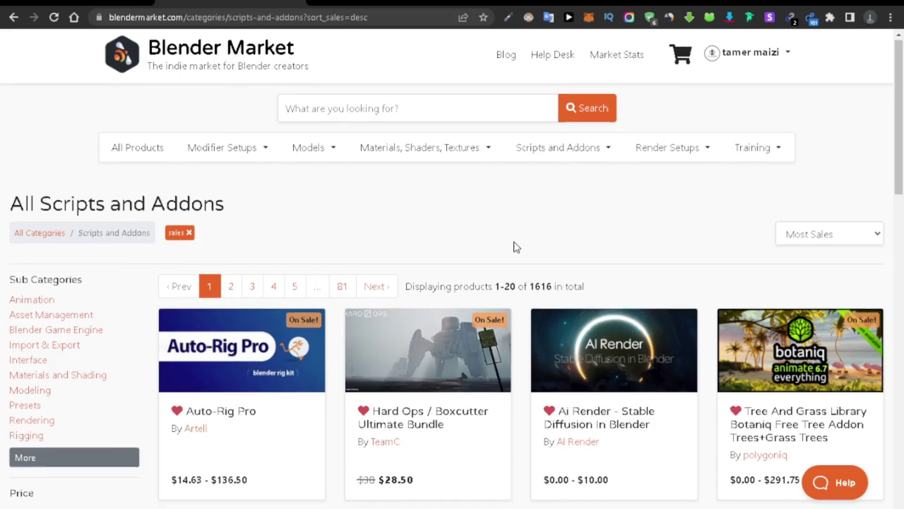
pyautogui.scroll(-2, 514, 246)
pyautogui.scroll(-1, 524, 261)
pyautogui.scroll(-2, 525, 261)
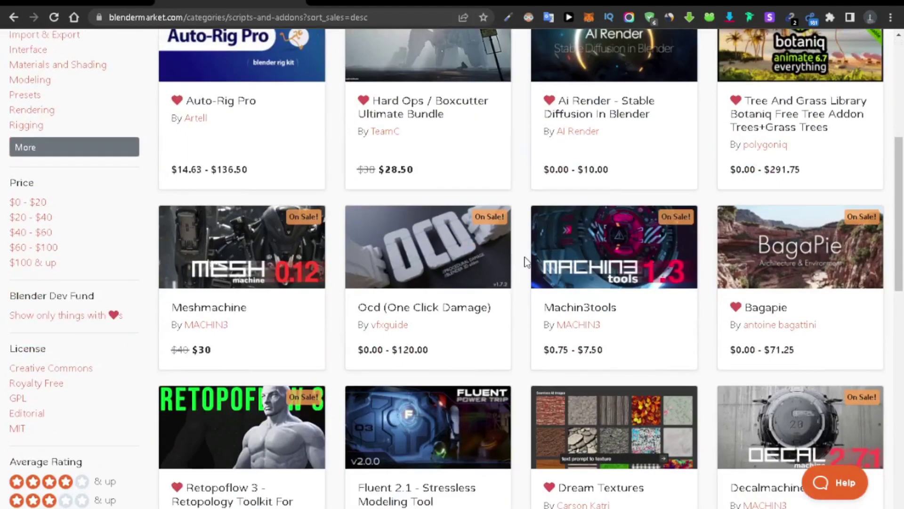
pyautogui.scroll(-2, 524, 261)
pyautogui.scroll(-1, 524, 262)
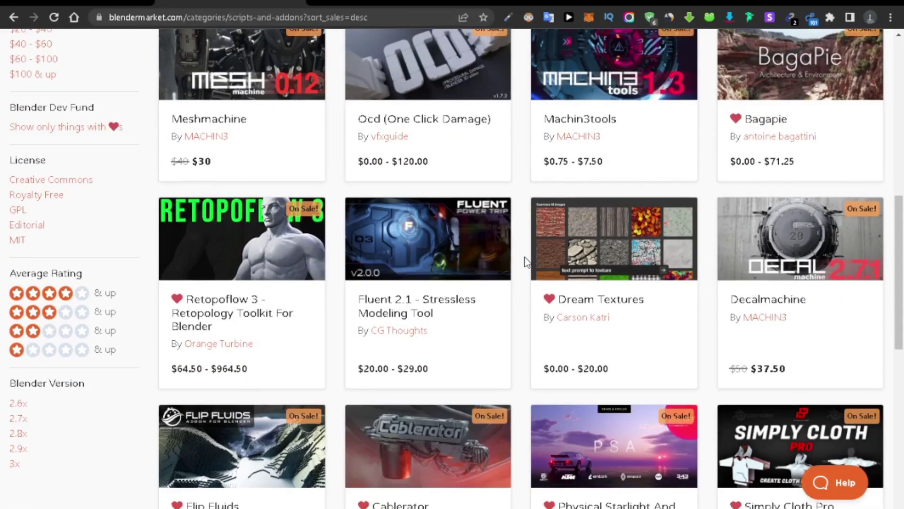
pyautogui.scroll(-3, 524, 262)
pyautogui.scroll(-1, 525, 261)
pyautogui.scroll(-1, 524, 262)
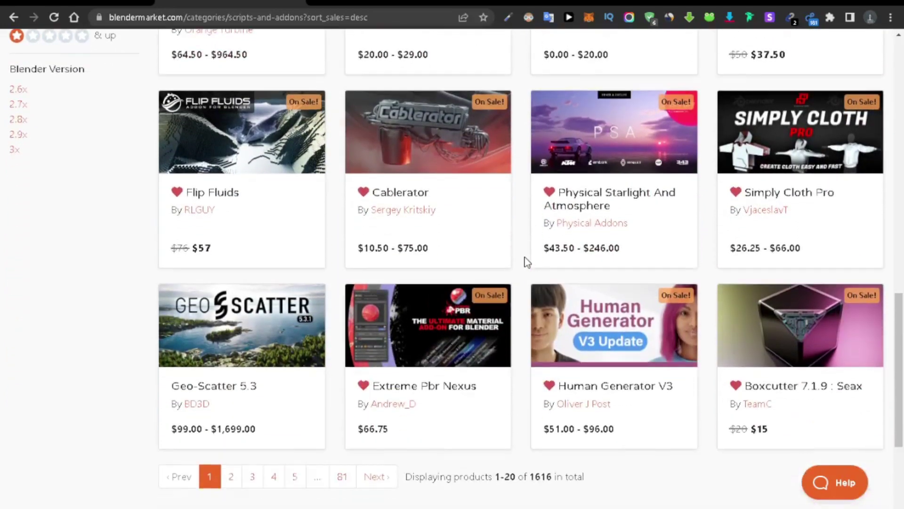
pyautogui.scroll(-1, 525, 262)
pyautogui.scroll(-1, 525, 261)
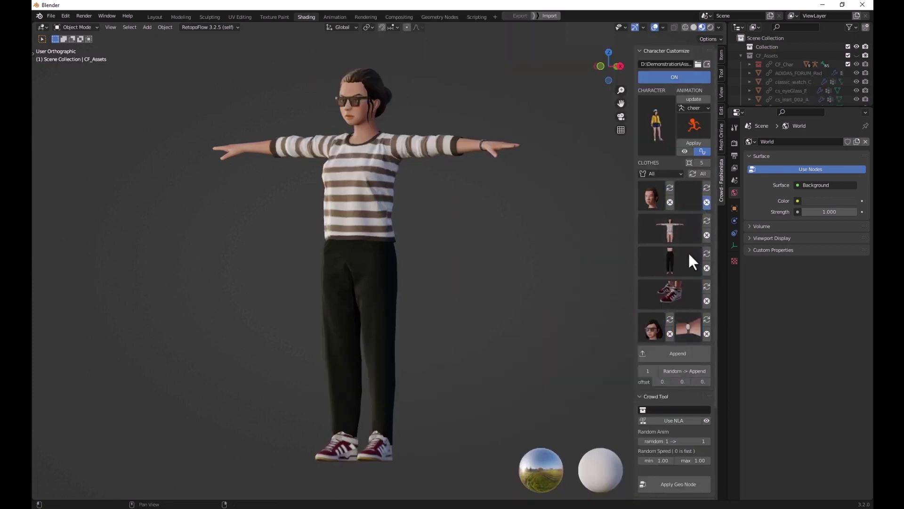
# Cycle the clothes filter through Casual, Uniform and Formal outfits.
pyautogui.click(707, 188)
pyautogui.click(661, 174)
pyautogui.click(664, 205)
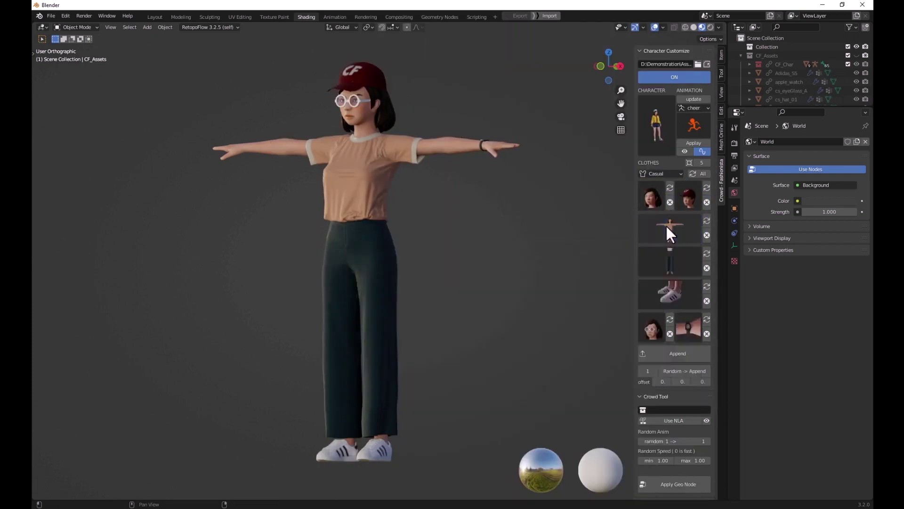
pyautogui.click(661, 212)
pyautogui.click(661, 219)
pyautogui.click(660, 173)
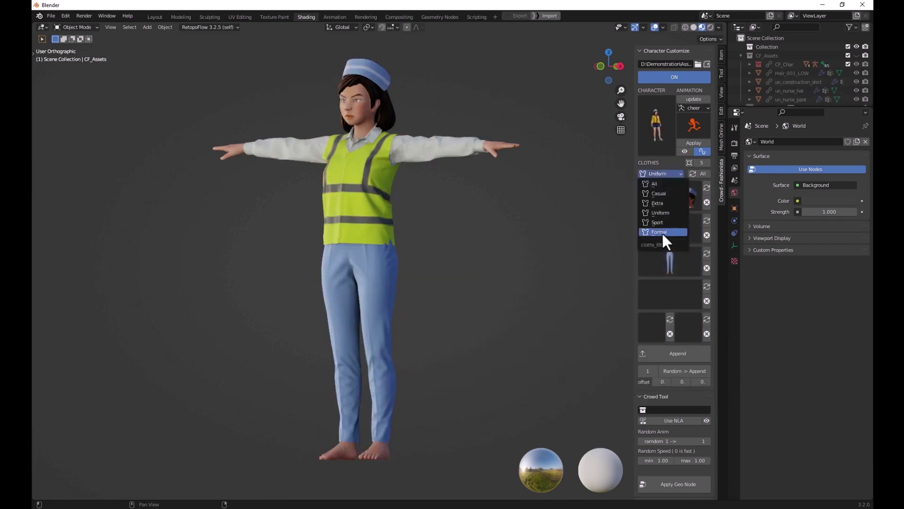
pyautogui.click(661, 232)
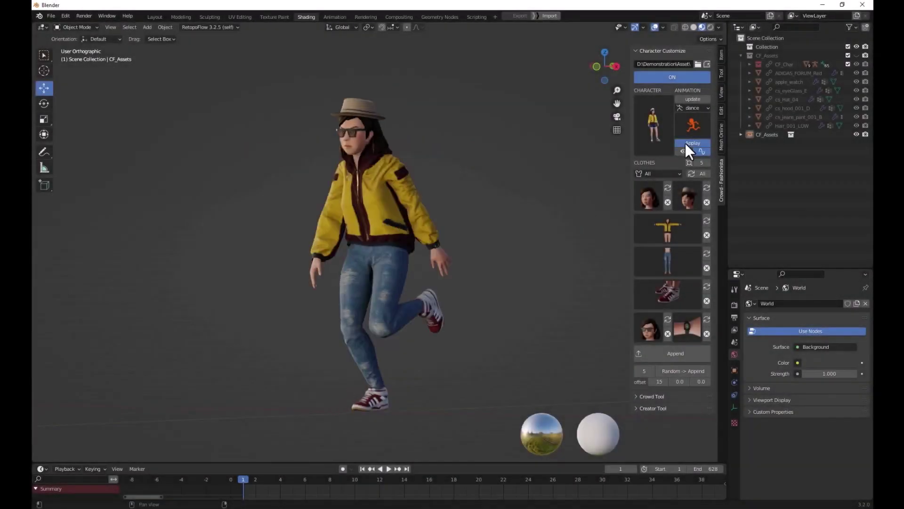
# Play the animation and make the character perform the Locking Hip Hop dance.
pyautogui.press('space')
pyautogui.click(696, 128)
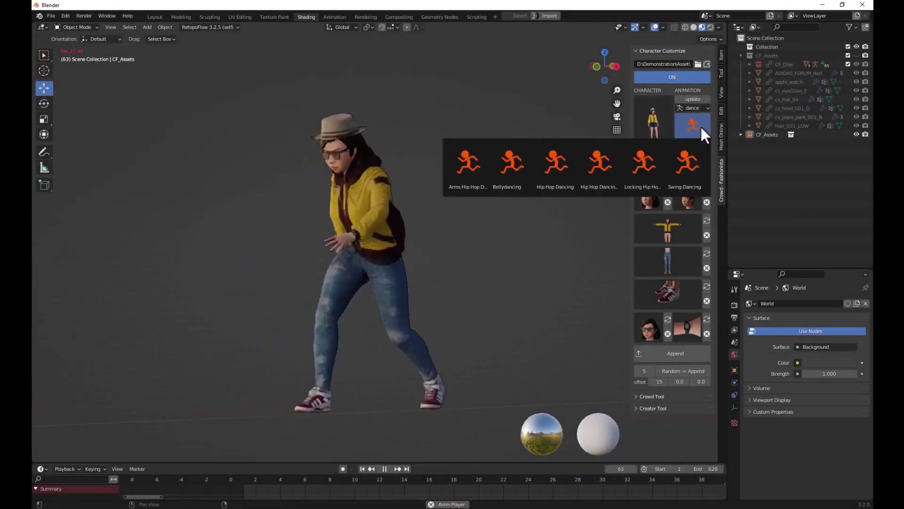
pyautogui.click(645, 160)
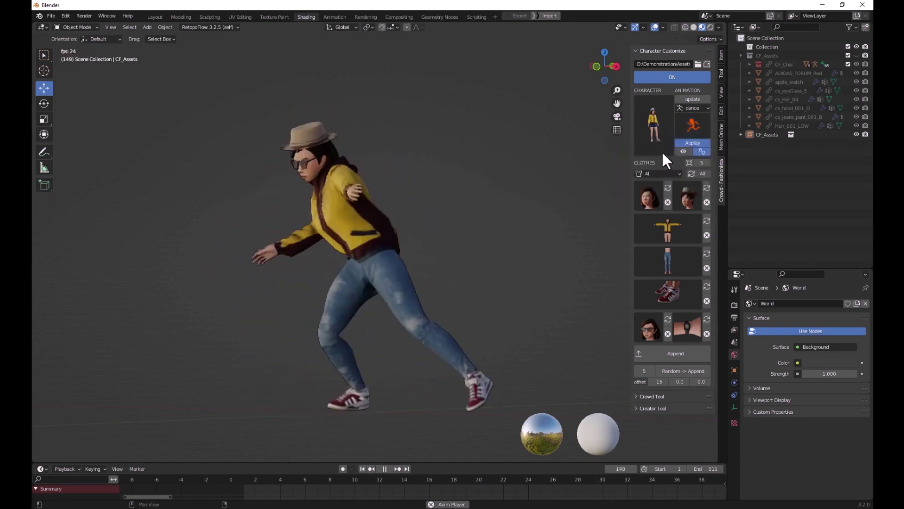
# Switch to the walking animations and apply Walking to the character.
pyautogui.click(693, 110)
pyautogui.click(691, 143)
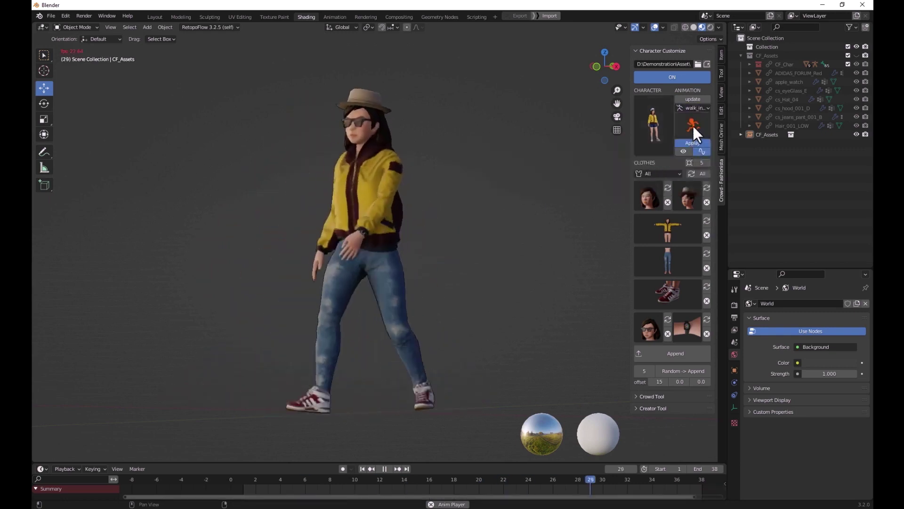
pyautogui.click(692, 125)
pyautogui.click(690, 153)
pyautogui.click(692, 129)
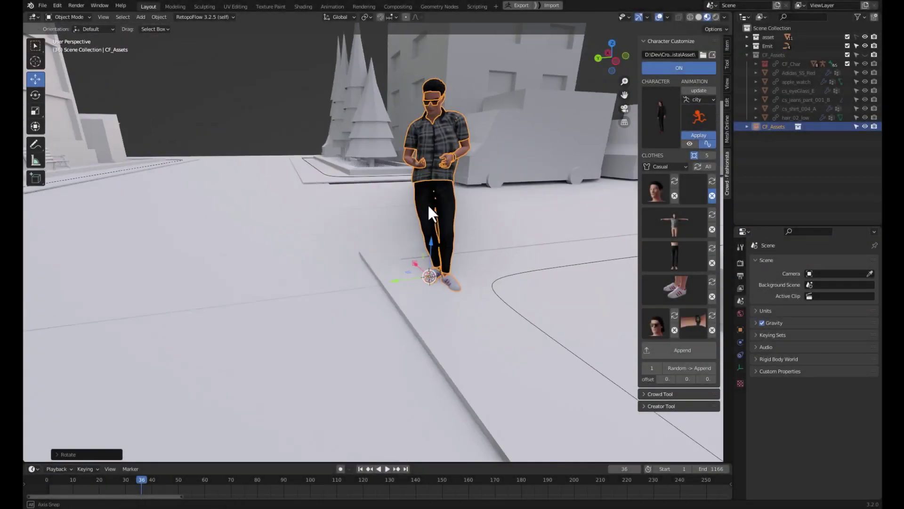
# Randomize the character's outfit and shirt, and add dark glasses.
pyautogui.click(701, 165)
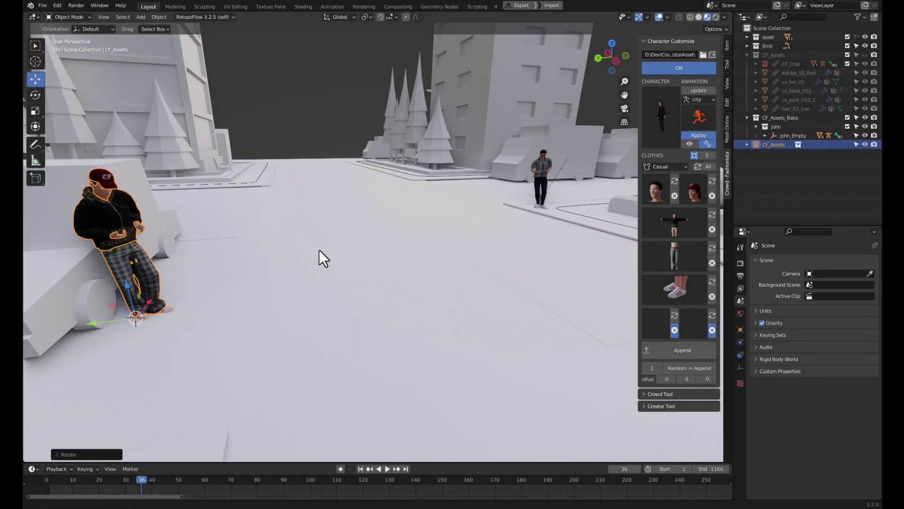
pyautogui.click(709, 214)
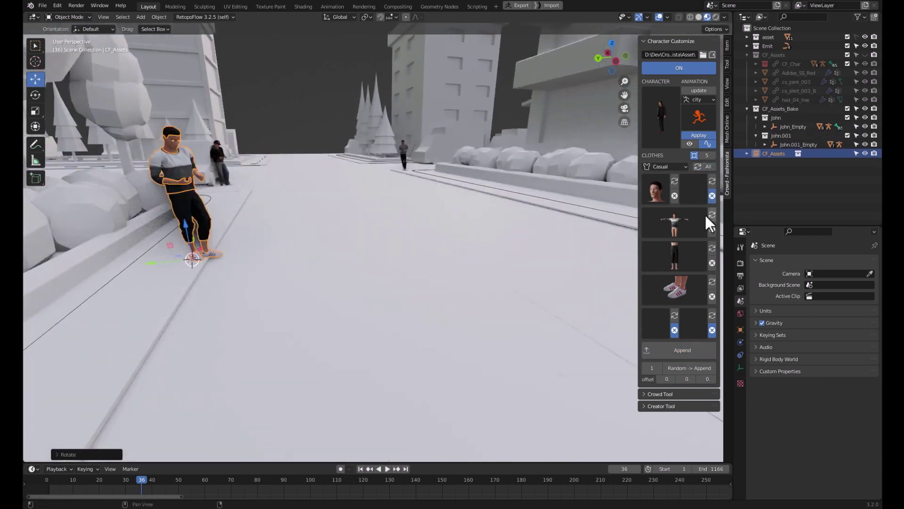
pyautogui.click(657, 321)
pyautogui.click(645, 360)
pyautogui.click(786, 118)
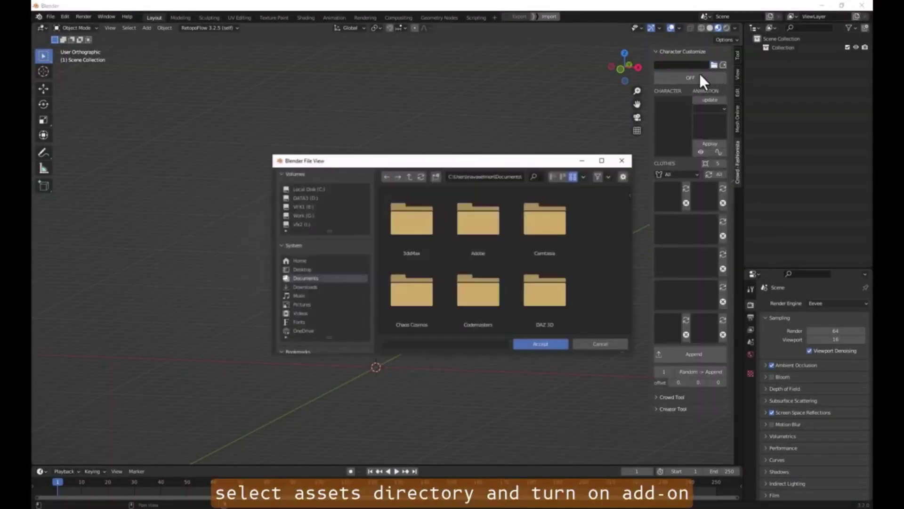
# Set the character assets folder as the directory and turn the add-on on.
pyautogui.click(414, 223)
pyautogui.click(541, 344)
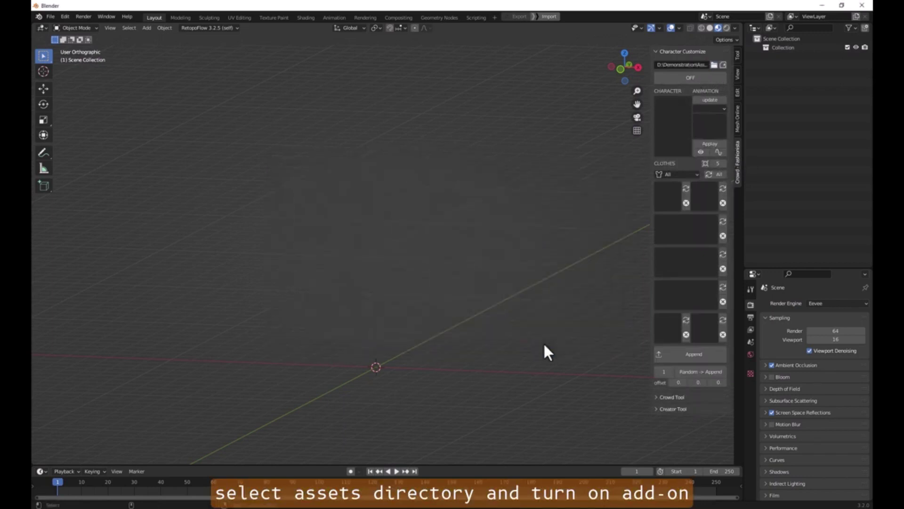
pyautogui.click(686, 77)
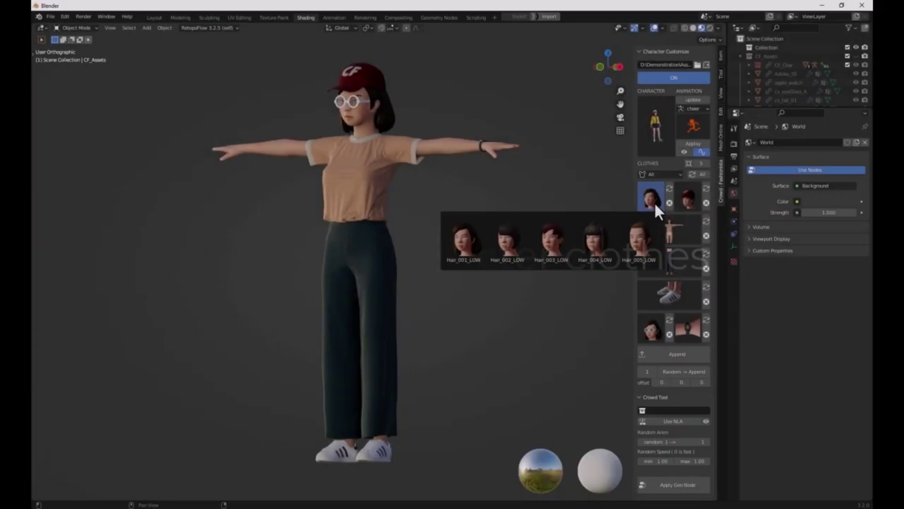
# Dress the character in a straw hat, striped shirt and black pants.
pyautogui.click(682, 202)
pyautogui.click(604, 241)
pyautogui.click(669, 228)
pyautogui.click(553, 306)
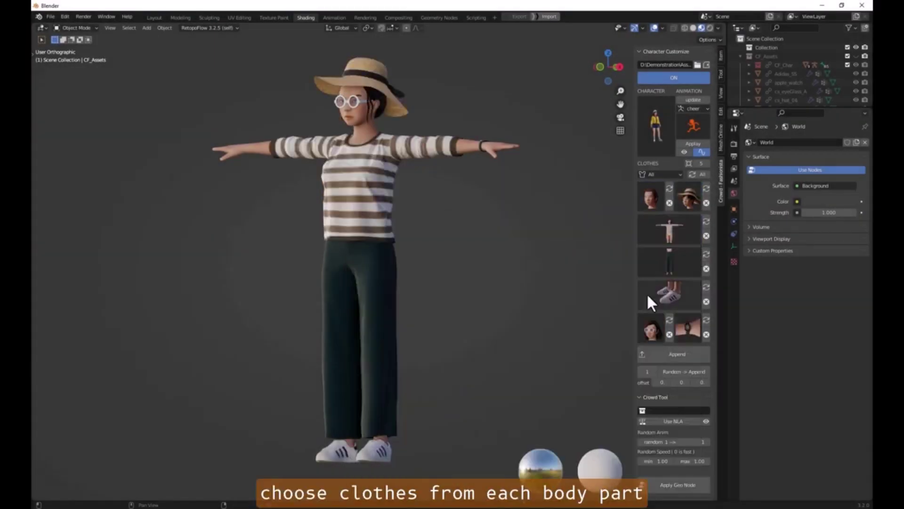
pyautogui.click(670, 261)
pyautogui.click(595, 215)
# Add red sneakers, dark sunglasses and the classic_watch_C watch.
pyautogui.click(670, 293)
pyautogui.click(645, 323)
pyautogui.click(646, 330)
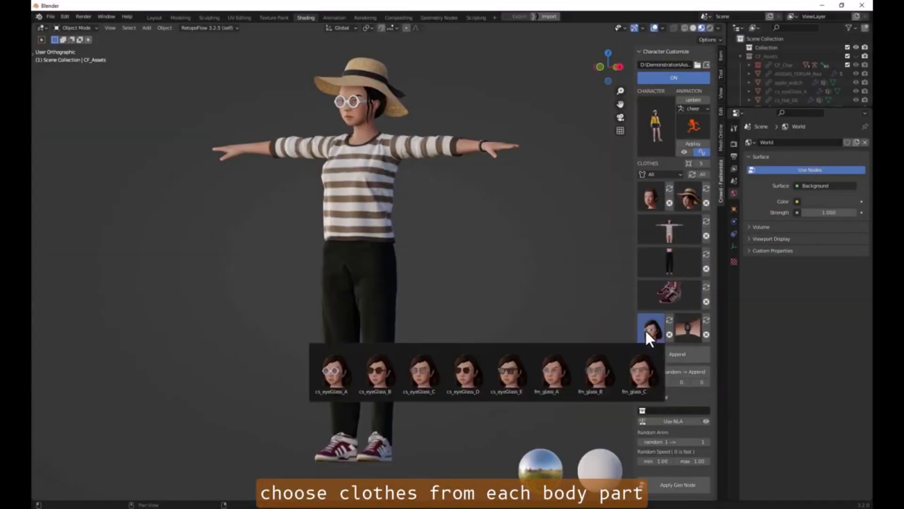
pyautogui.click(479, 379)
pyautogui.click(688, 329)
pyautogui.click(679, 367)
# Remove and restore the straw hat, then filter clothes by Casual, Uniform and Formal.
pyautogui.click(705, 202)
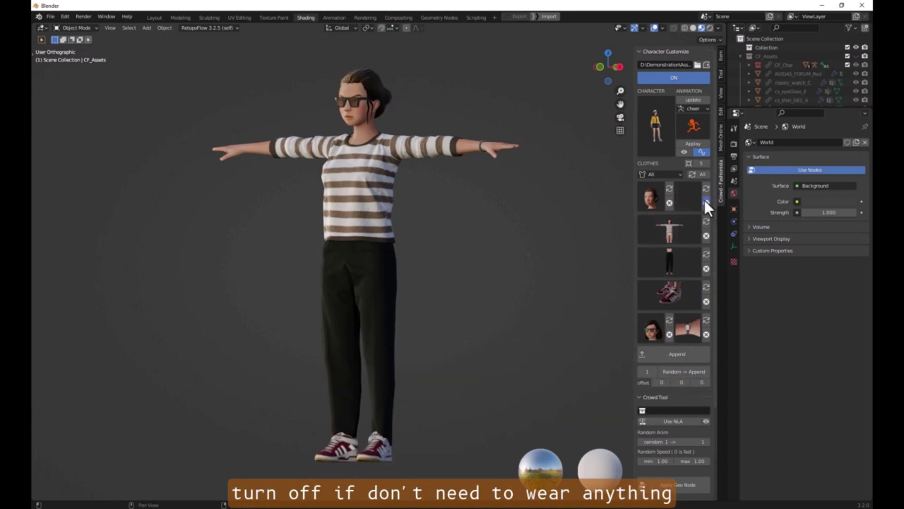
pyautogui.click(705, 204)
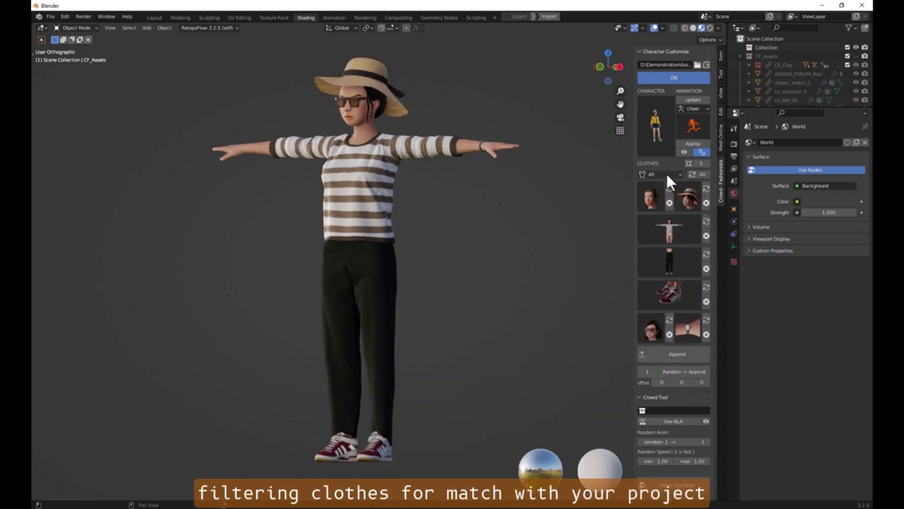
pyautogui.click(666, 173)
pyautogui.click(663, 195)
pyautogui.click(661, 175)
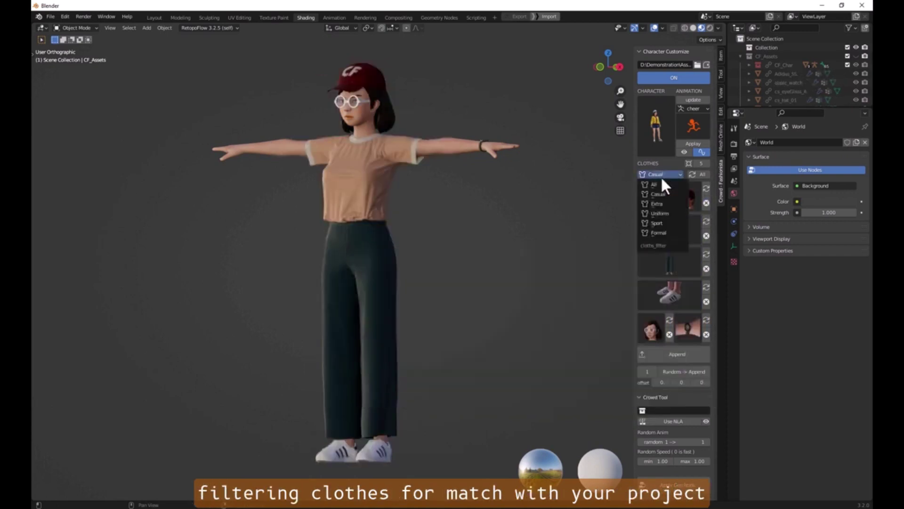
pyautogui.click(660, 214)
pyautogui.click(660, 174)
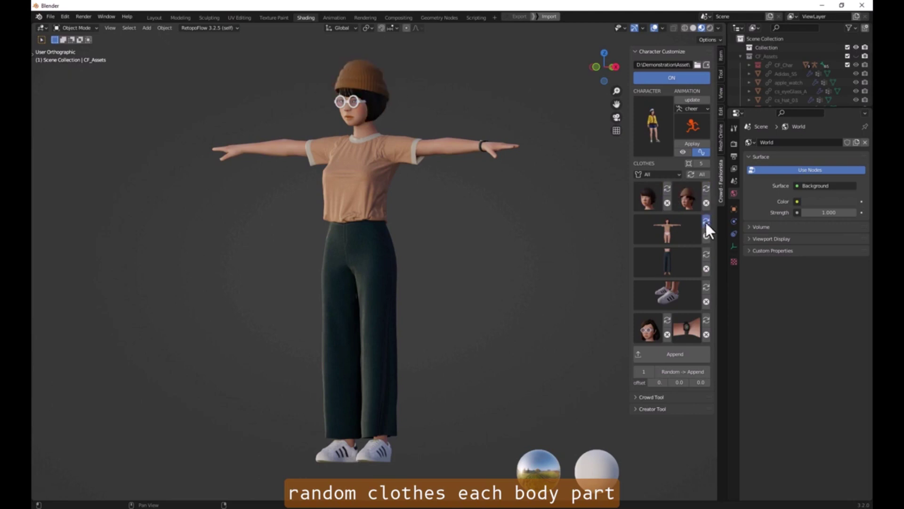
# Randomize the hat, top, pants and shoes individually, then the whole outfit twice.
pyautogui.click(705, 222)
pyautogui.click(705, 254)
pyautogui.click(706, 287)
pyautogui.click(706, 318)
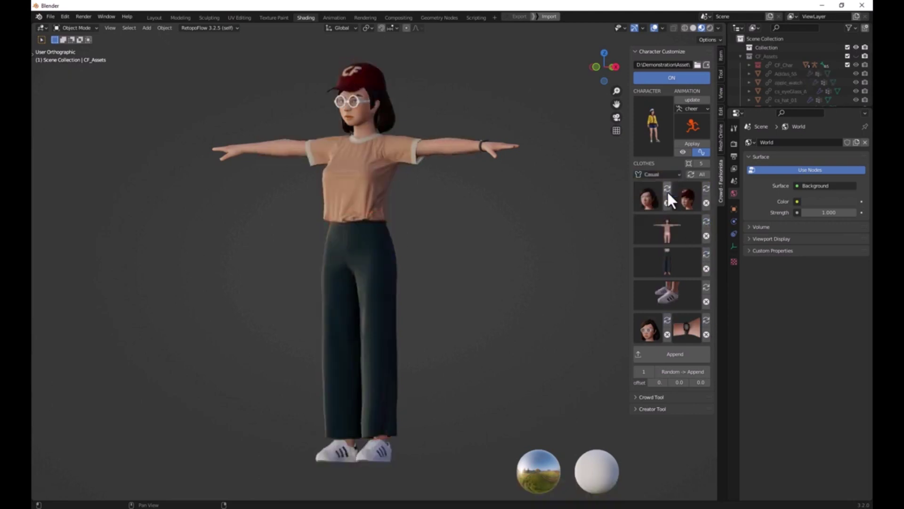
pyautogui.click(667, 192)
pyautogui.click(706, 222)
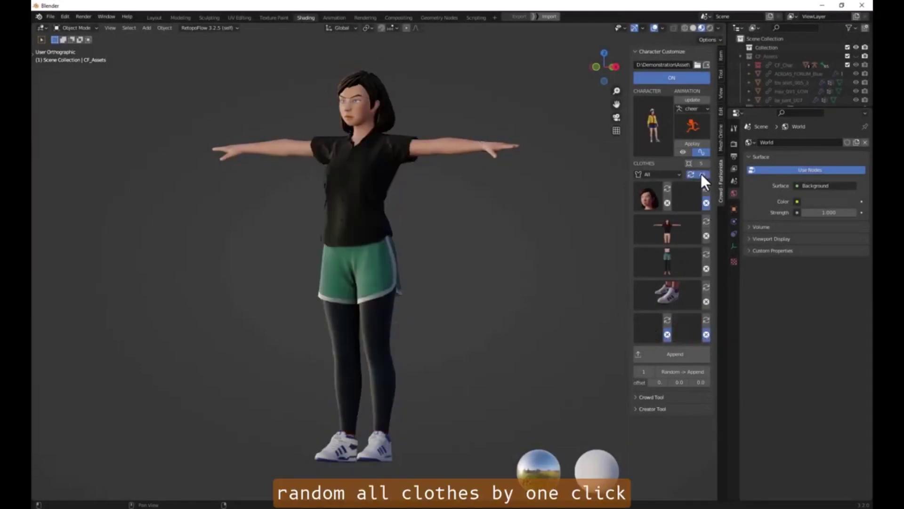
pyautogui.click(700, 174)
pyautogui.click(697, 175)
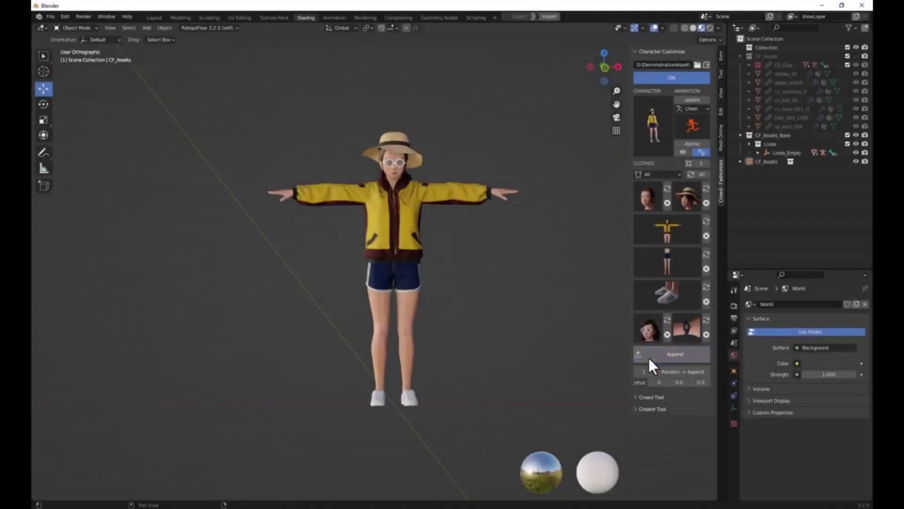
# Append the character, then remove the hat, change the hairstyle and append again.
pyautogui.click(647, 356)
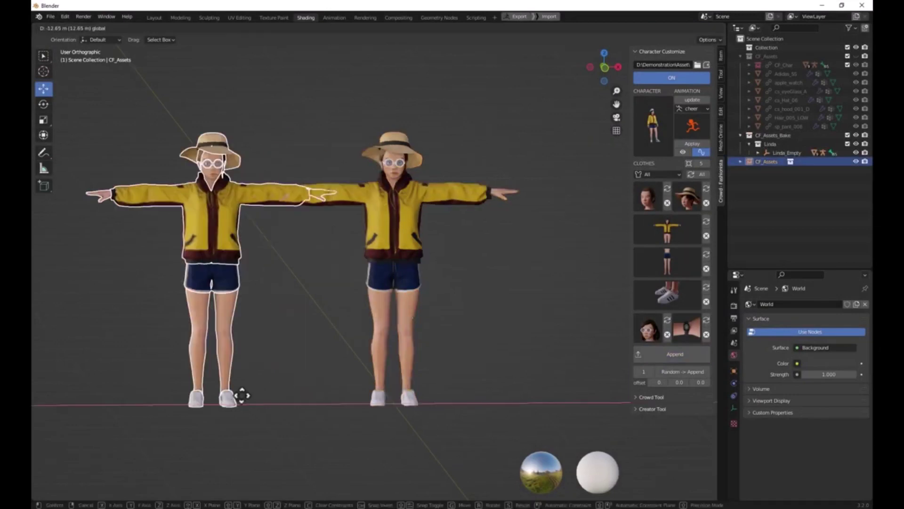
pyautogui.click(705, 203)
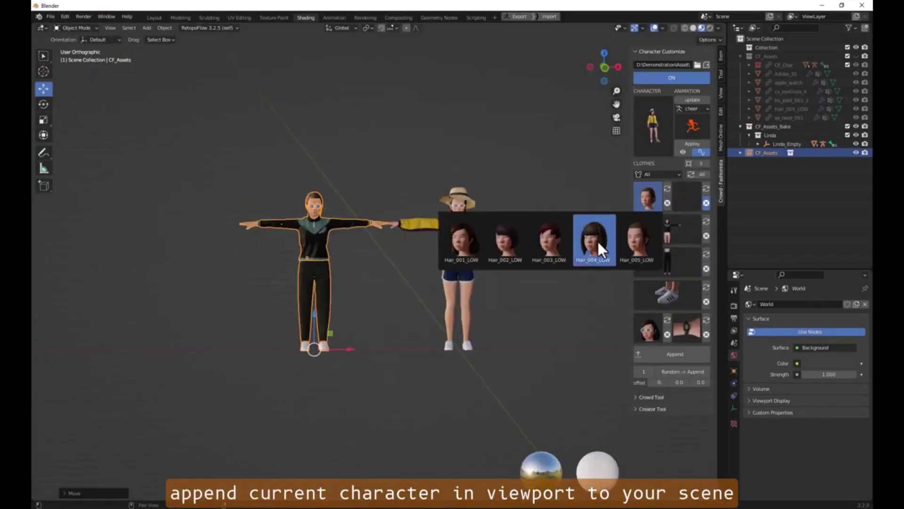
pyautogui.click(597, 241)
pyautogui.click(706, 334)
pyautogui.click(660, 353)
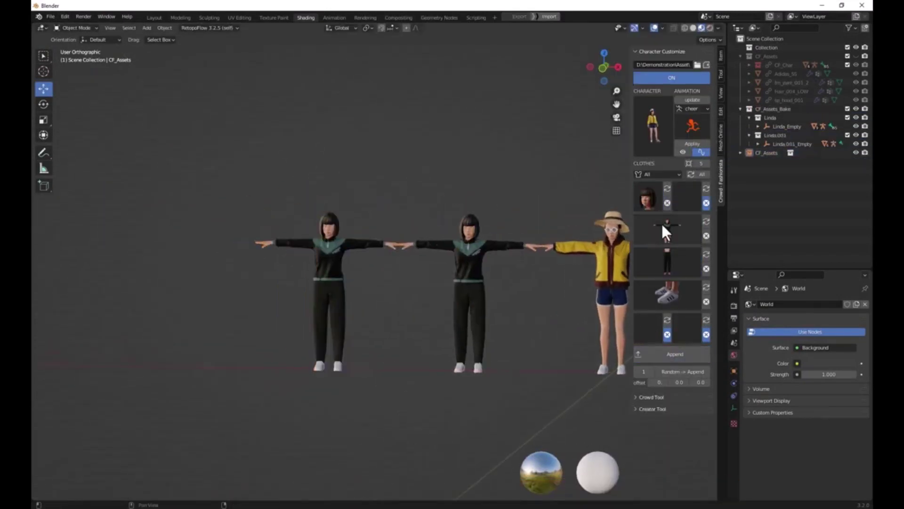
# Swap in green pants and new shoes, append a third character and place it.
pyautogui.click(706, 286)
pyautogui.click(664, 328)
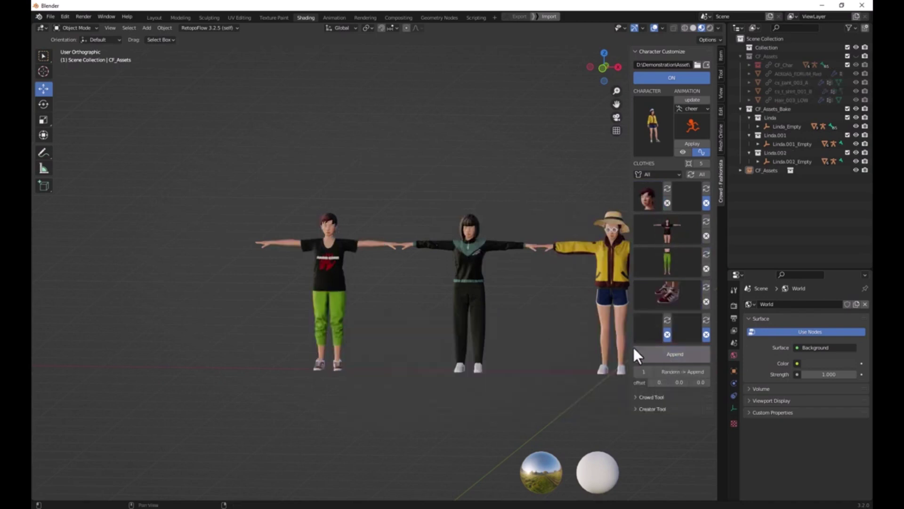
pyautogui.click(635, 353)
pyautogui.click(241, 359)
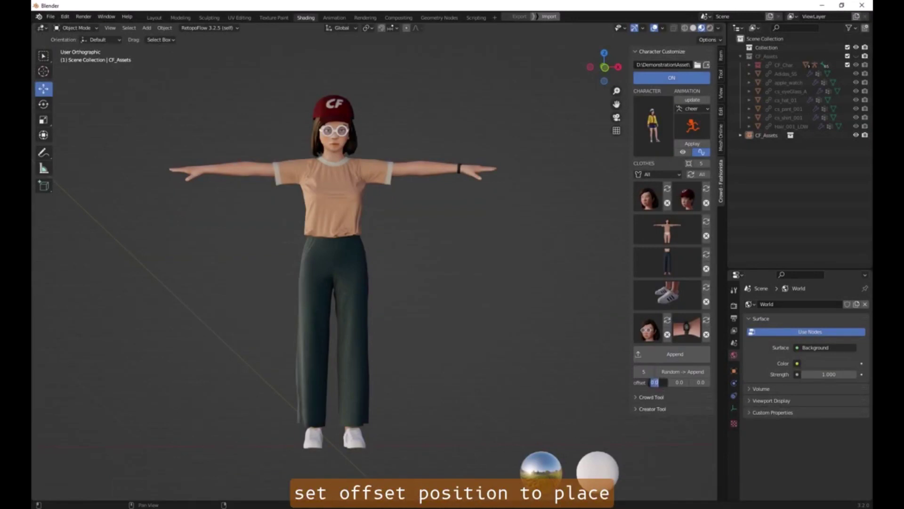
# Append random characters, apply the chosen animation, then switch to walking.
pyautogui.click(696, 371)
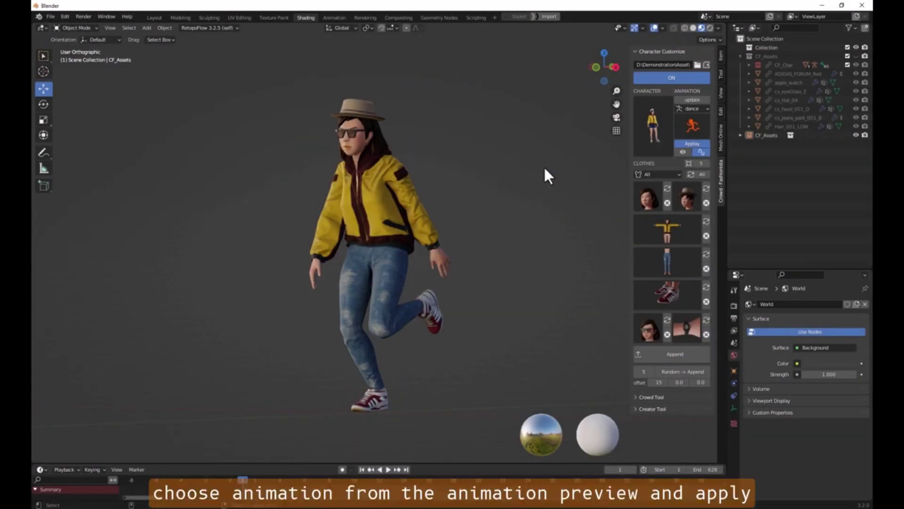
pyautogui.click(693, 144)
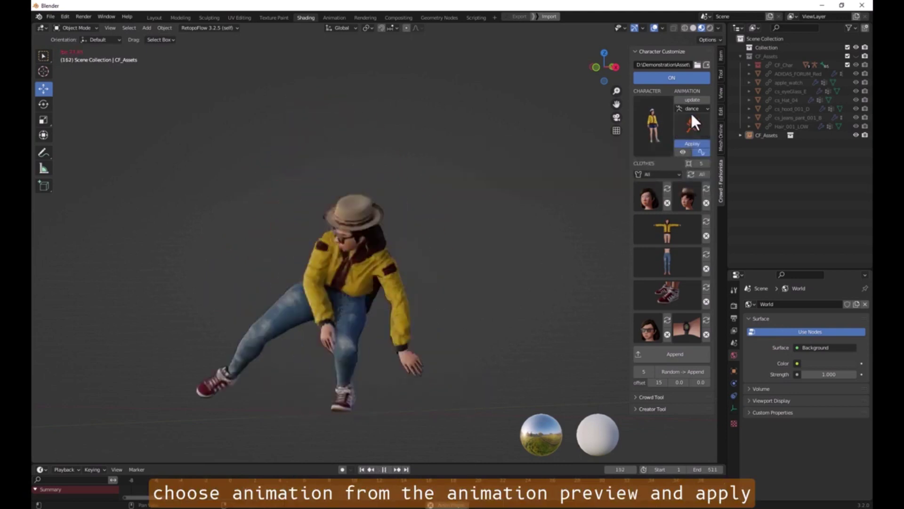
pyautogui.click(692, 143)
pyautogui.click(693, 124)
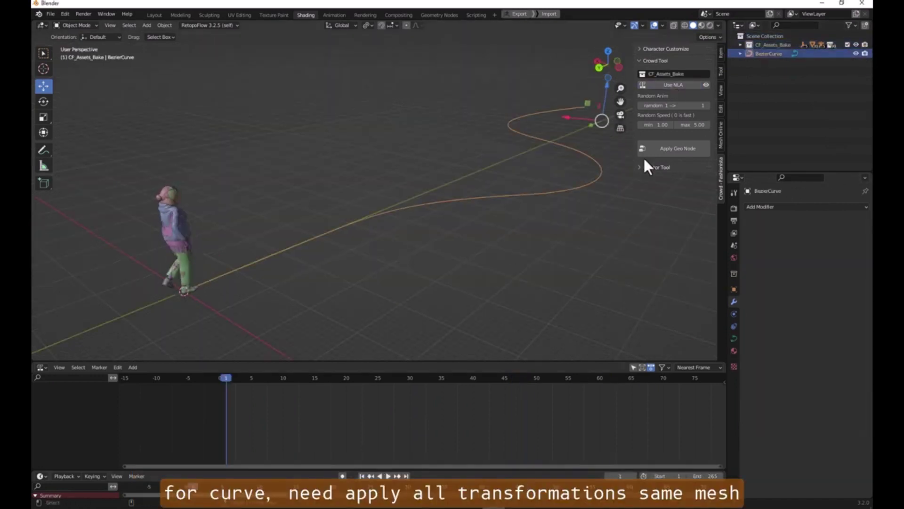
# Set the curve crowd modifier's collection to CF_Assets_Bake.
pyautogui.click(644, 152)
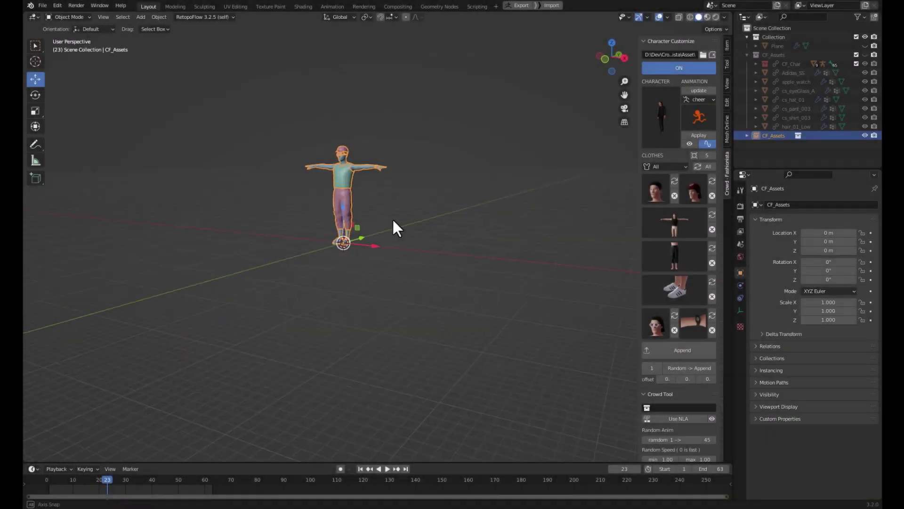
# Append five random characters and duplicate the bleacher crowd plane as Plane.001.
pyautogui.click(707, 368)
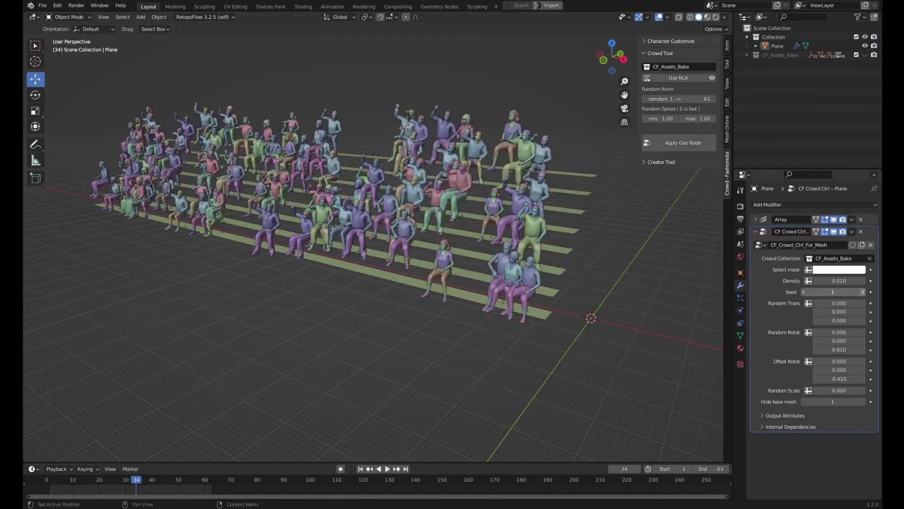
pyautogui.hotkey('shift', 'd')
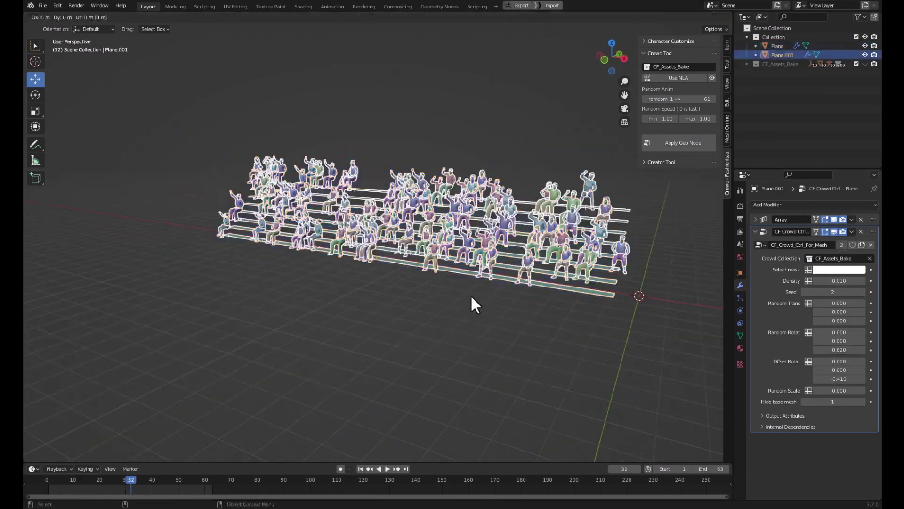